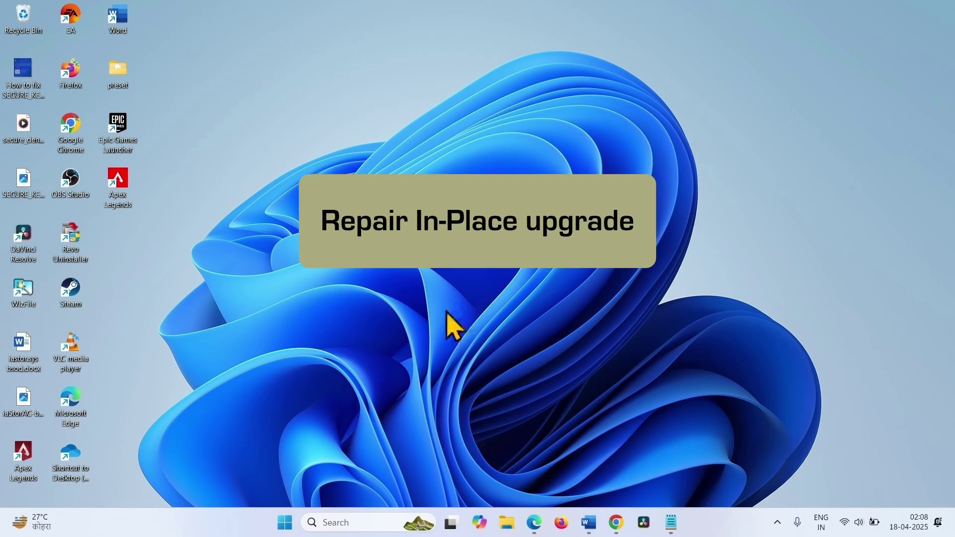
Step: Open a new maximized Chrome window and search Google for 'windows 11 download'
right_click(619, 525)
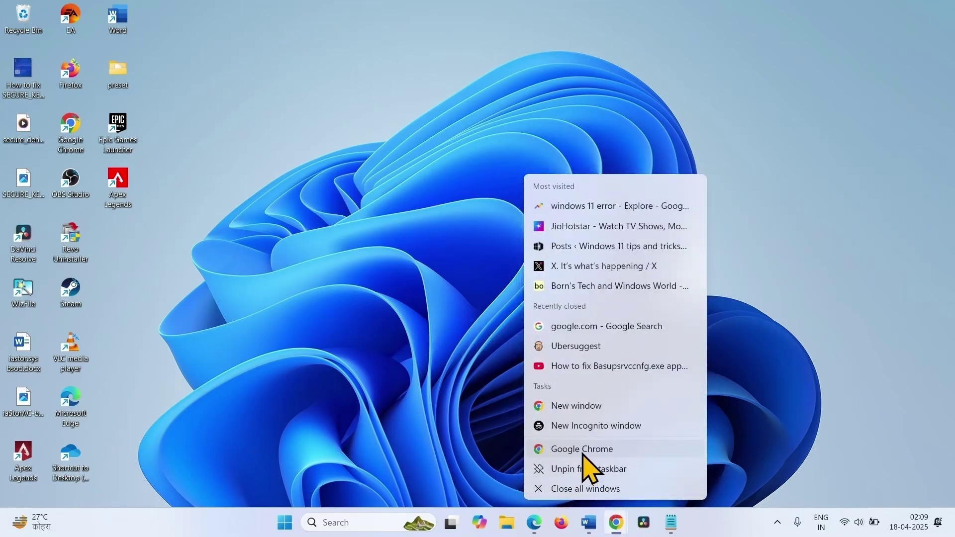
left_click(583, 452)
left_click(705, 37)
left_click(352, 42)
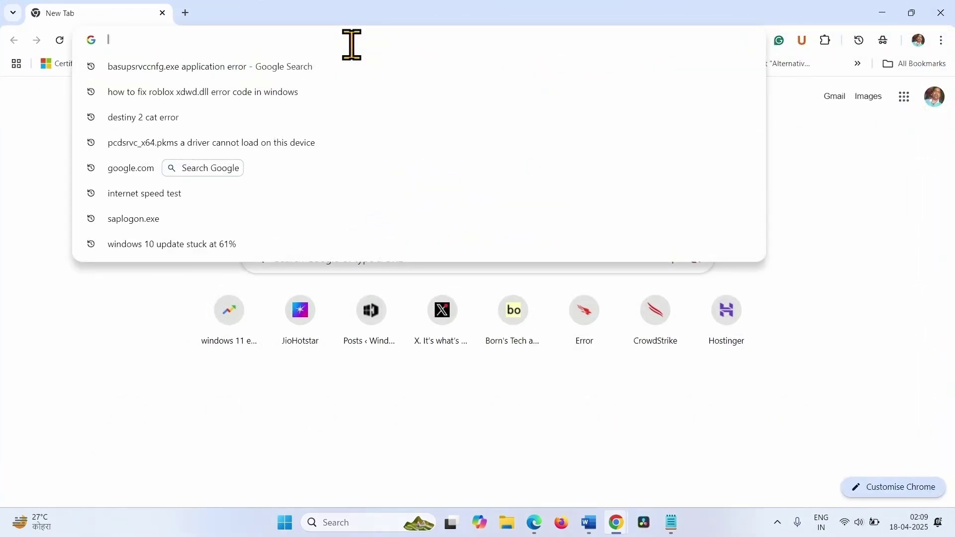
type("window")
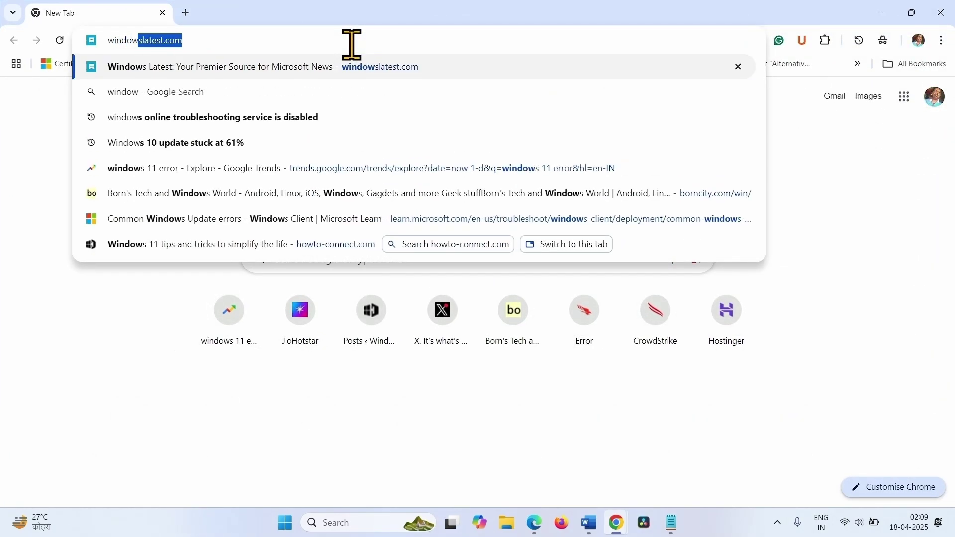
type("s 11 download")
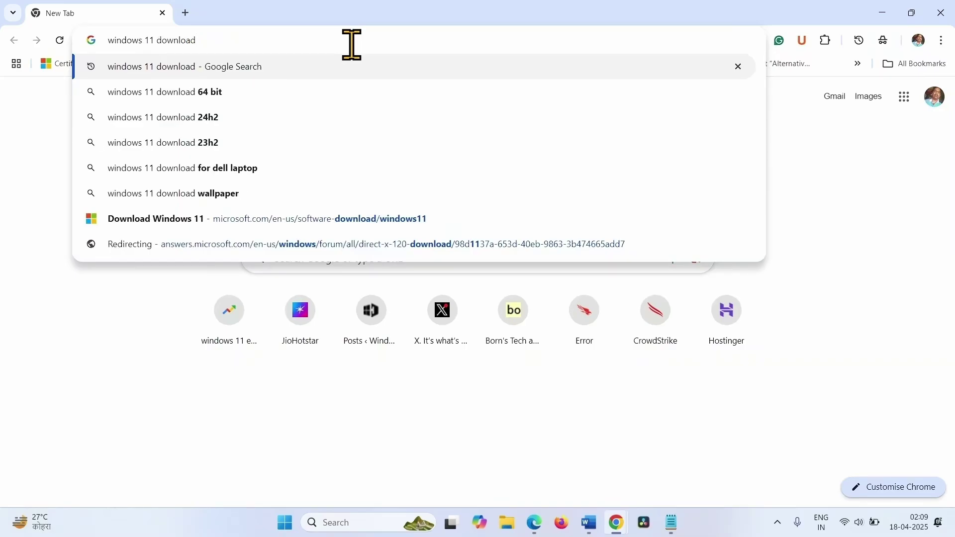
key("Return")
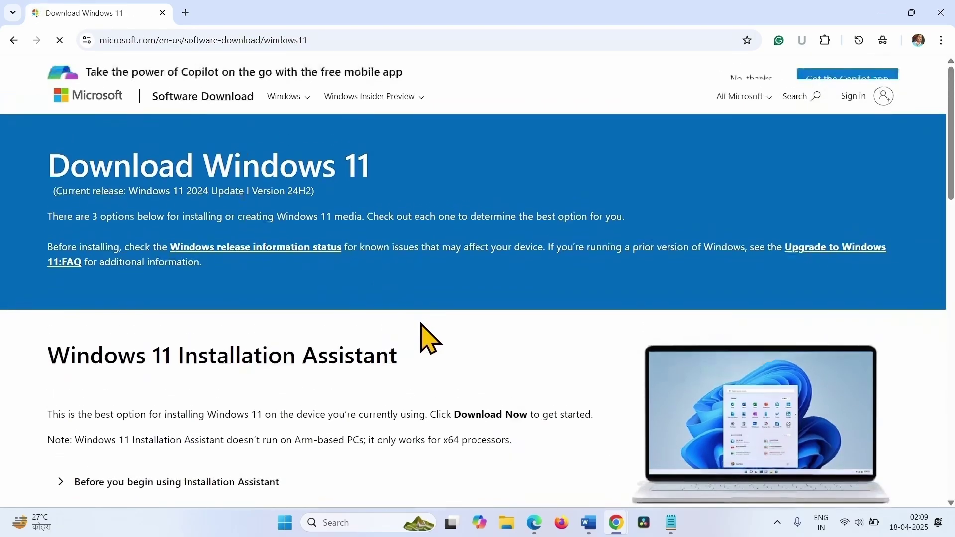
Step: Select 'Windows 11 (multi-edition ISO for x64 devices)' under Disk Image (ISO) and choose Download Now
scroll(420, 365, "down", 5)
scroll(421, 366, "down", 10)
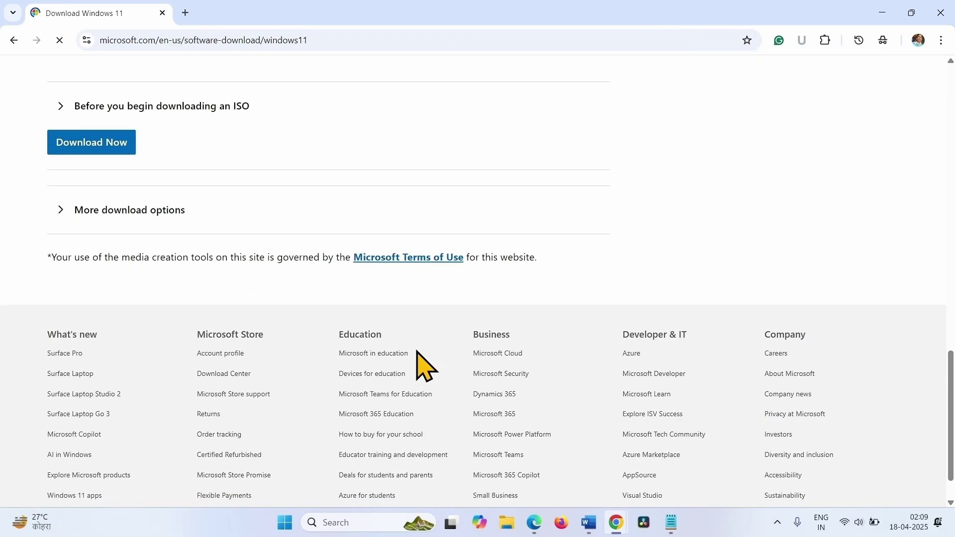
scroll(420, 366, "up", 4)
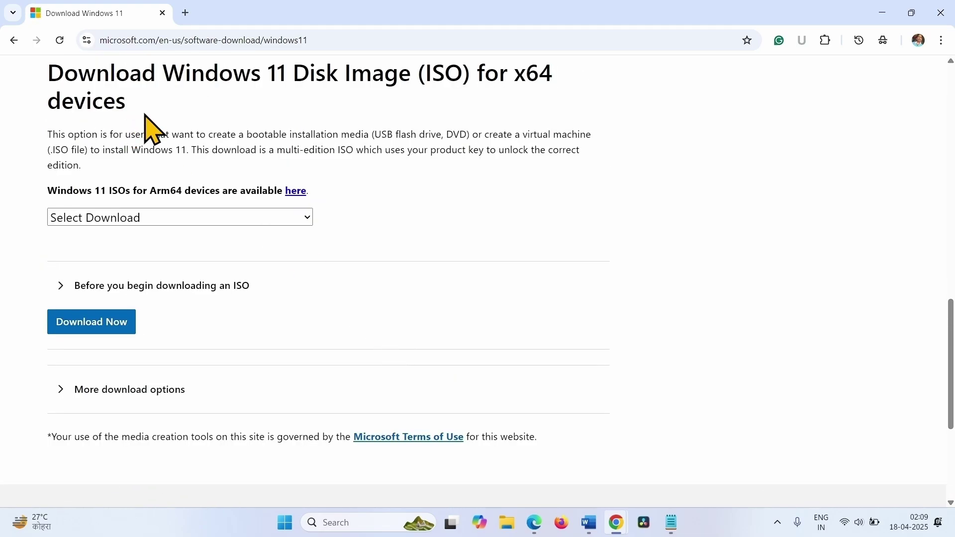
left_click_drag(132, 110, 45, 89)
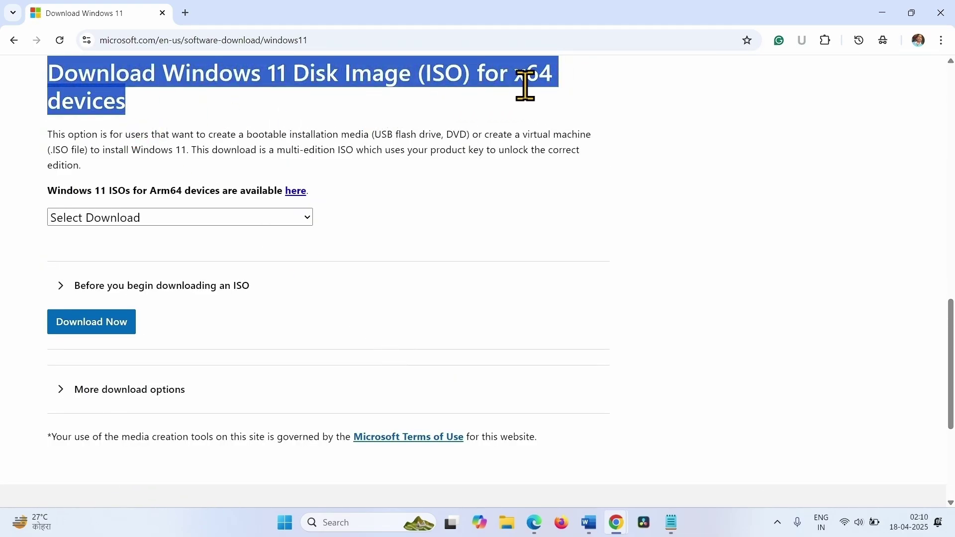
left_click(219, 117)
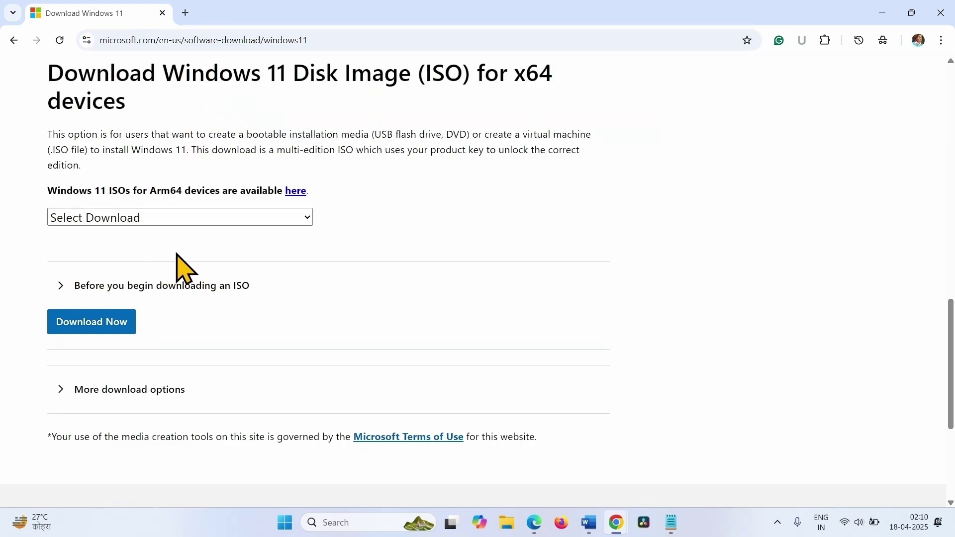
left_click(130, 223)
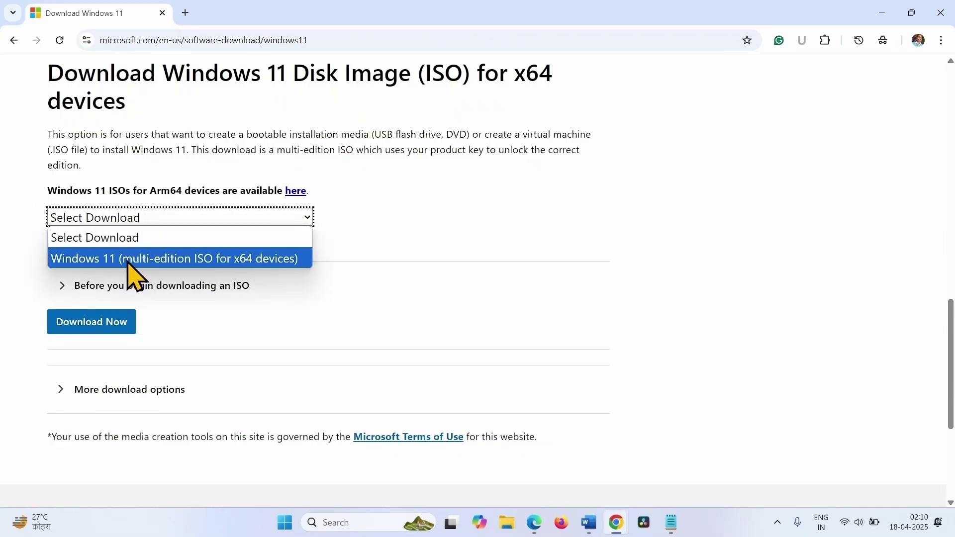
left_click(134, 259)
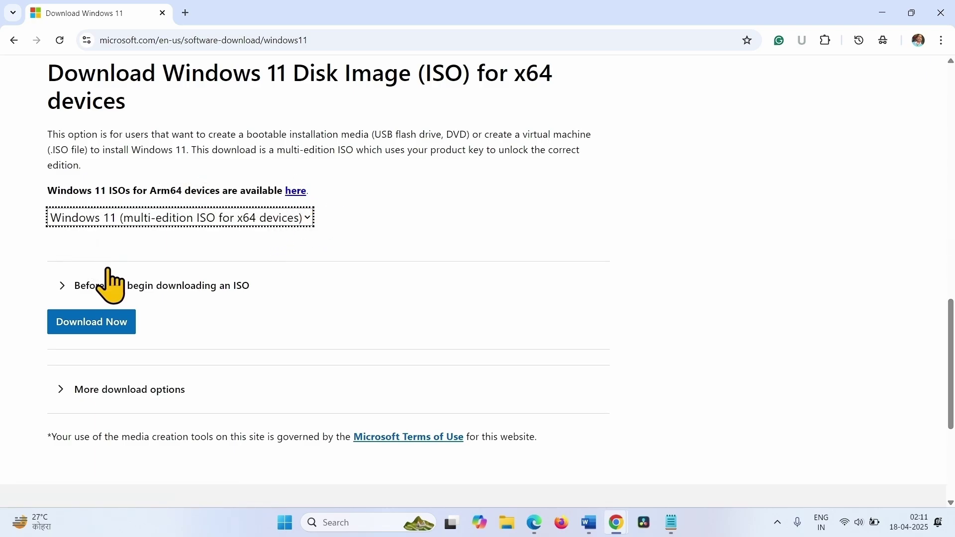
left_click(98, 327)
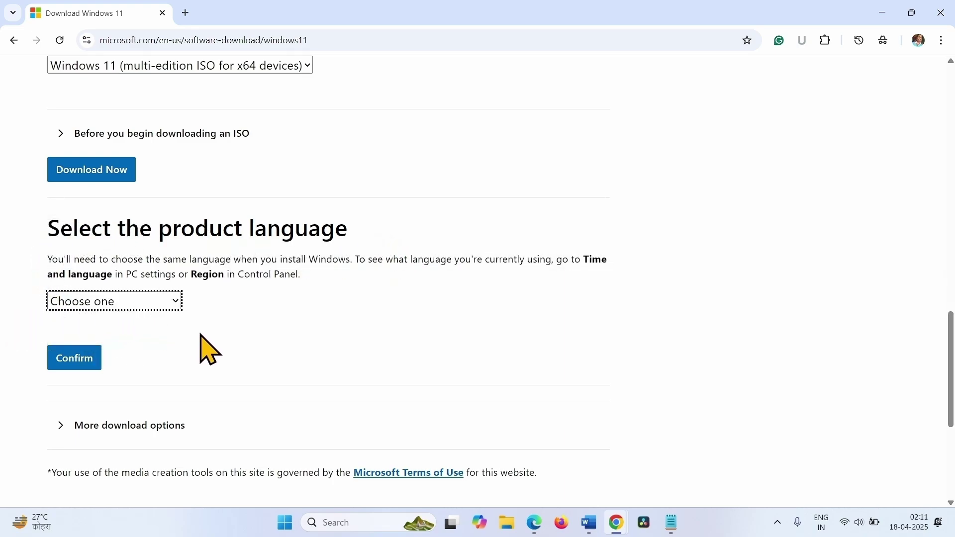
Step: Open Settings > Time & language > Language & region to check the English (United States) display language
left_click(285, 523)
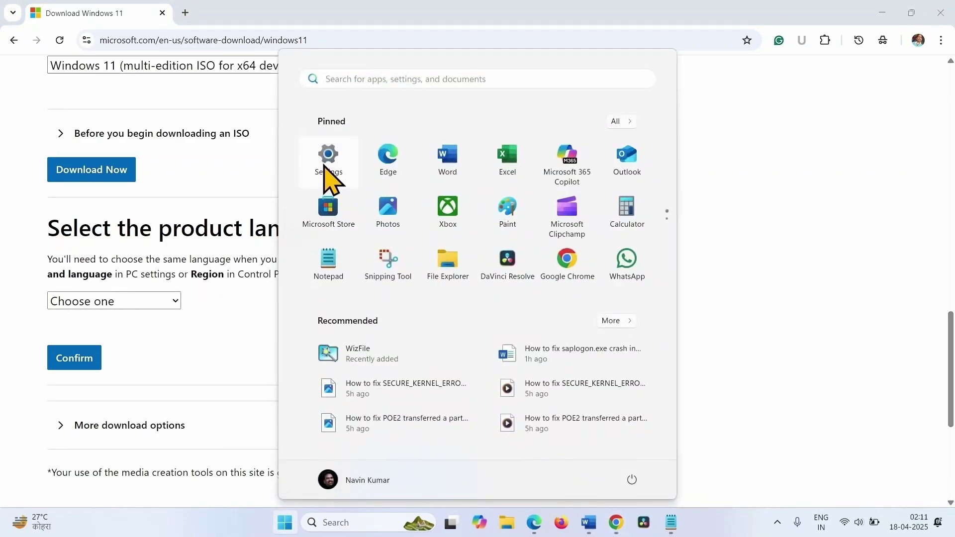
left_click(324, 172)
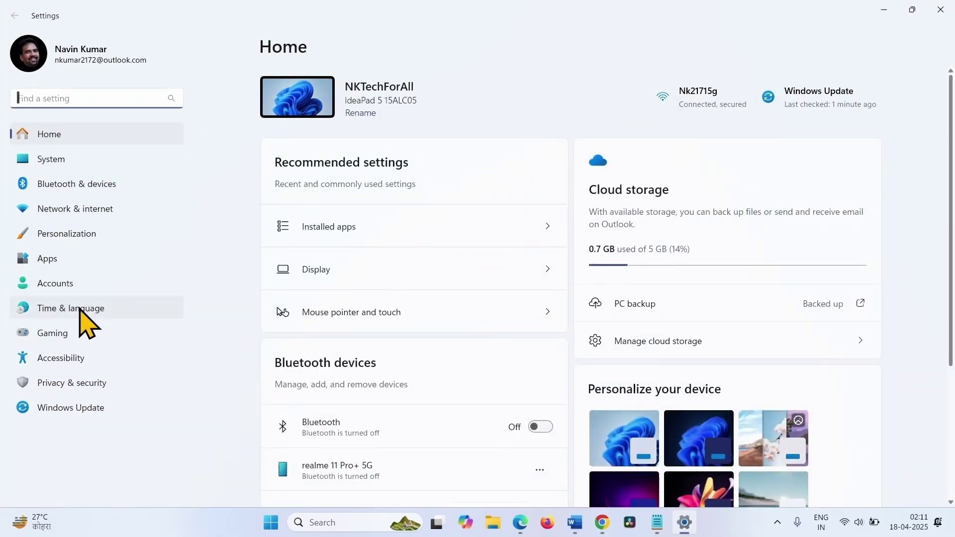
left_click(82, 311)
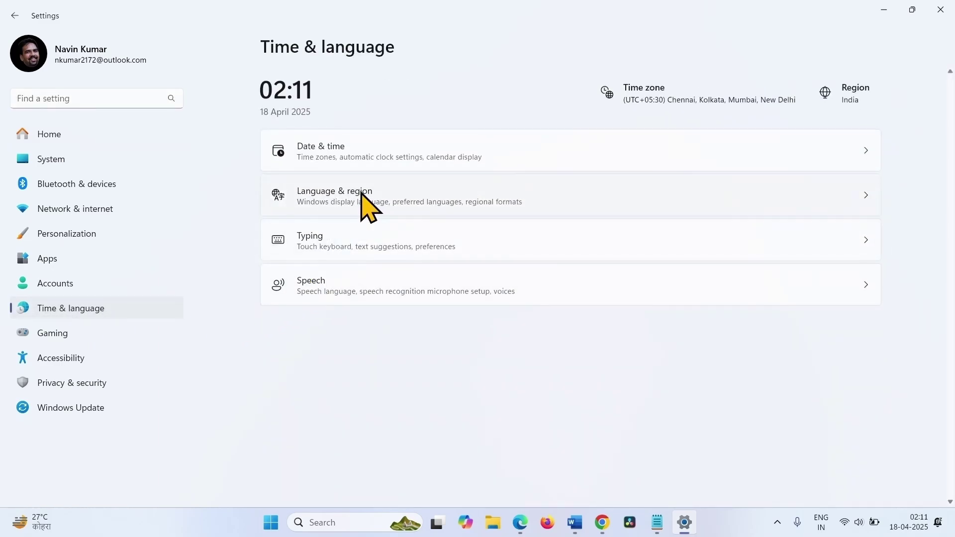
left_click(368, 207)
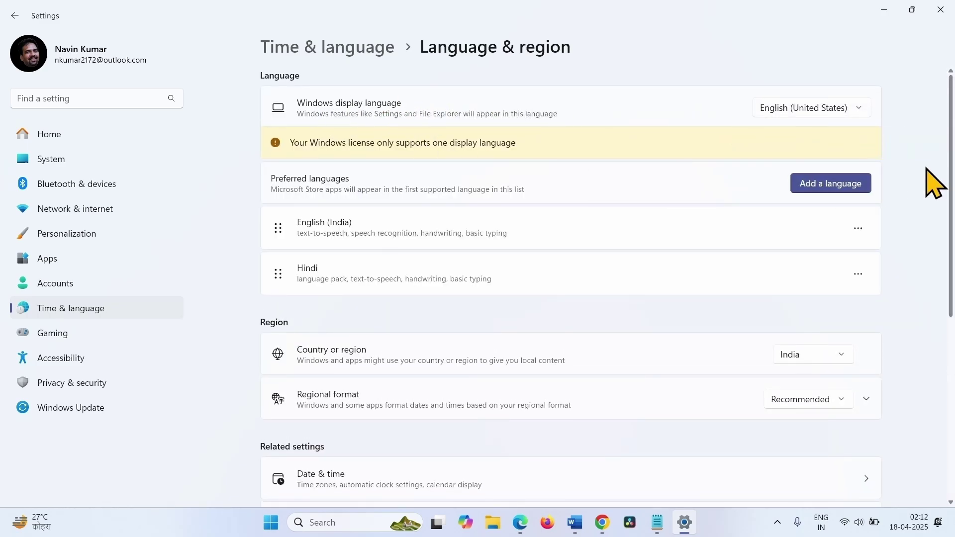
Step: Close Settings, then choose English (United States) as the product language and confirm it
left_click(941, 10)
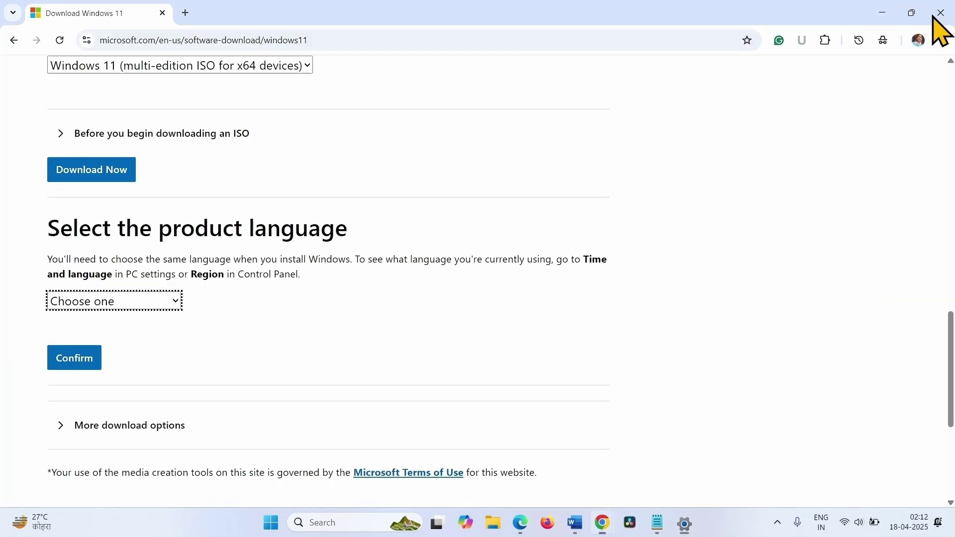
left_click(164, 304)
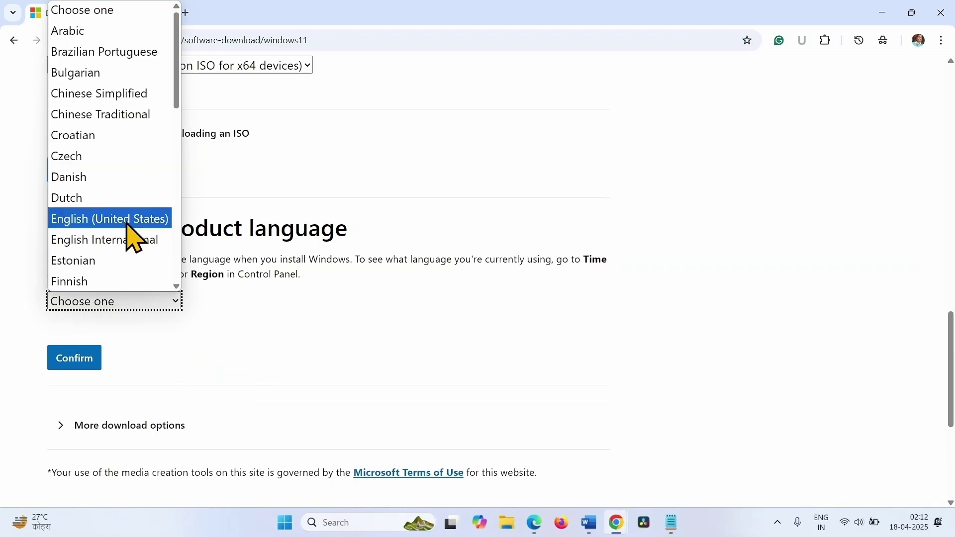
left_click(127, 223)
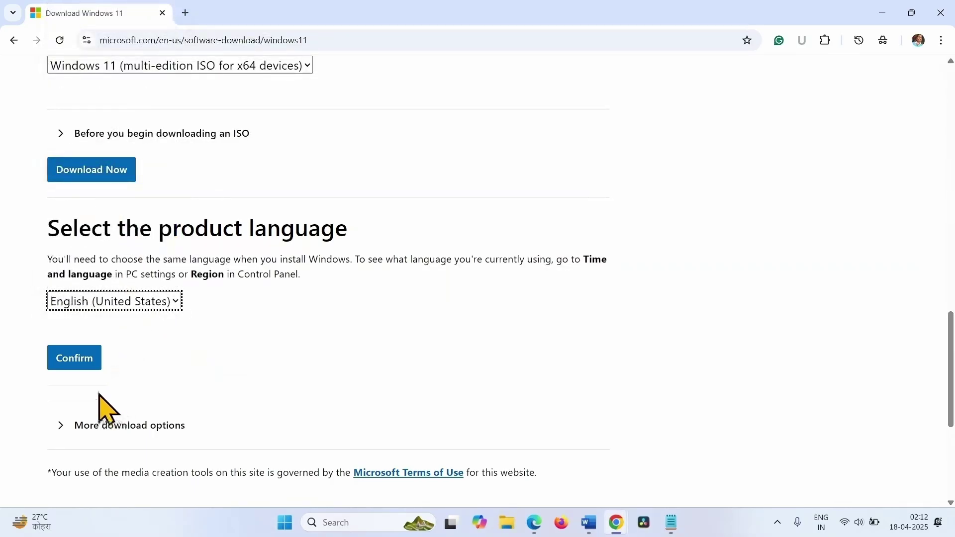
left_click(82, 364)
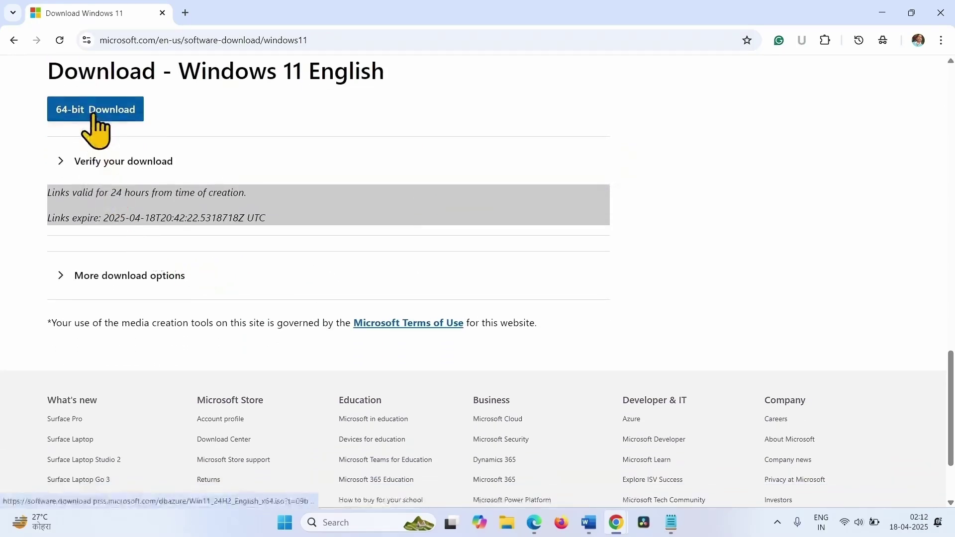
Step: Start the 64-bit Windows 11 ISO download, check the downloads list, and show the desktop
left_click(93, 114)
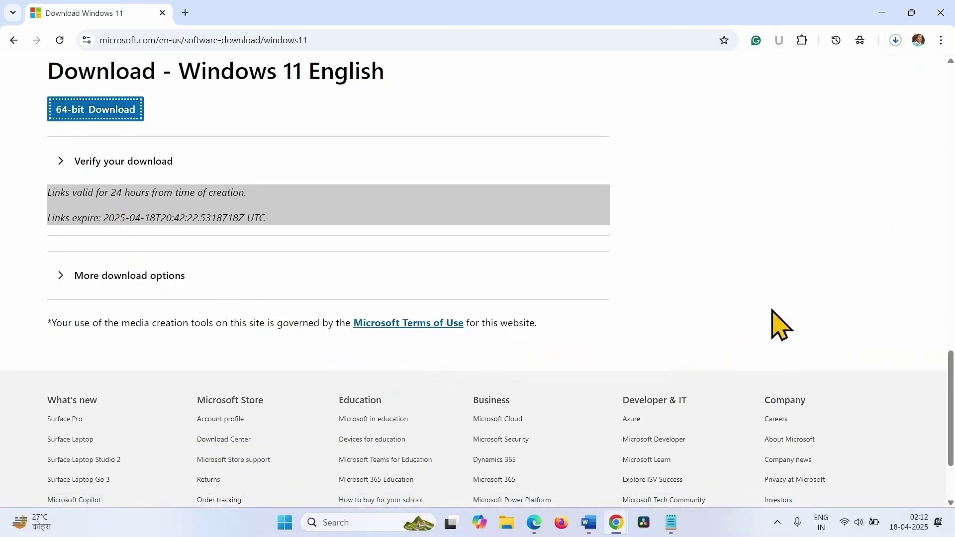
left_click(896, 40)
key("super+d")
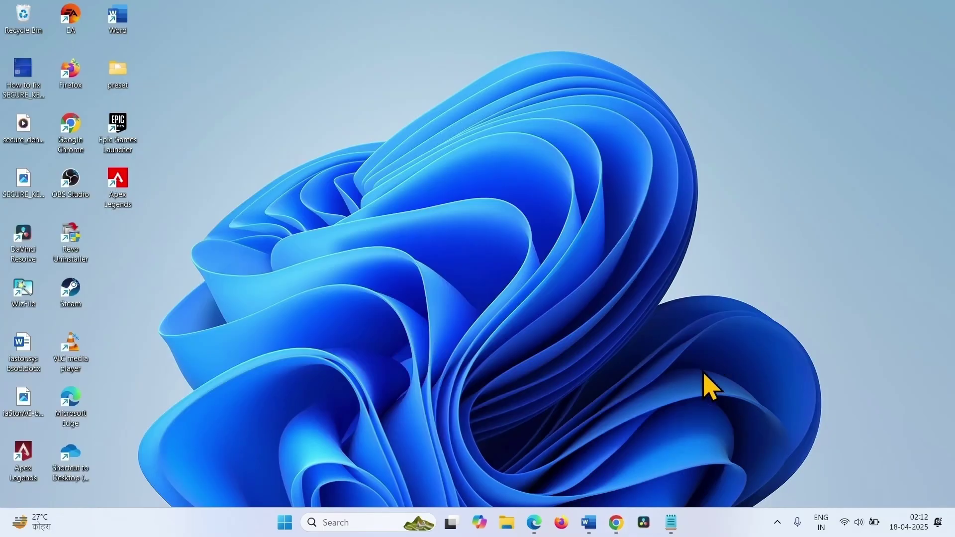
Step: Mount the Windows 11 ISO from the Downloads folder as a drive
left_click(509, 523)
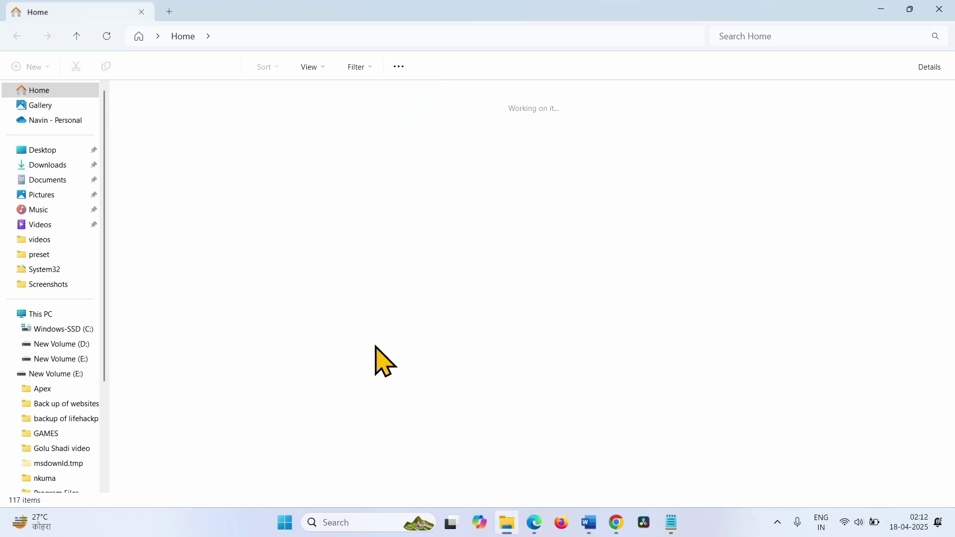
left_click(38, 166)
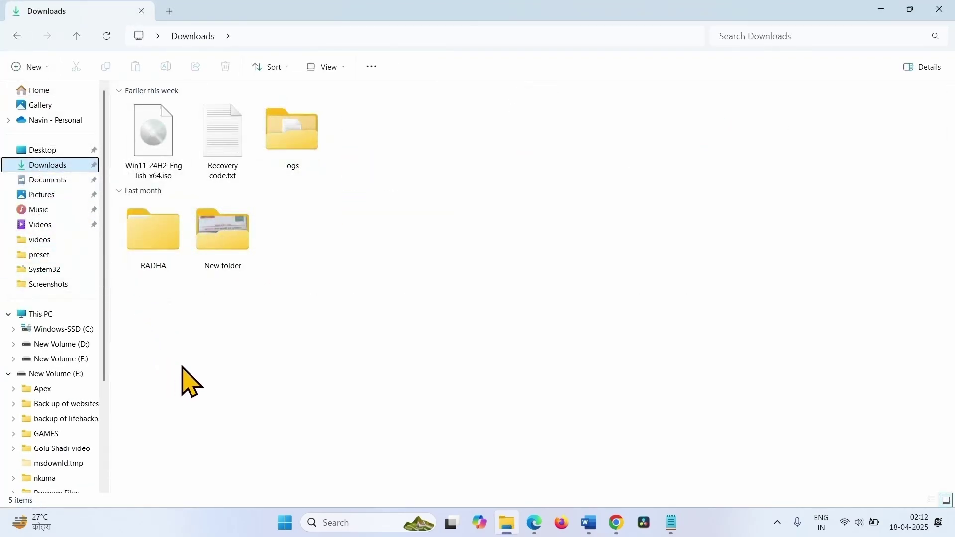
right_click(163, 155)
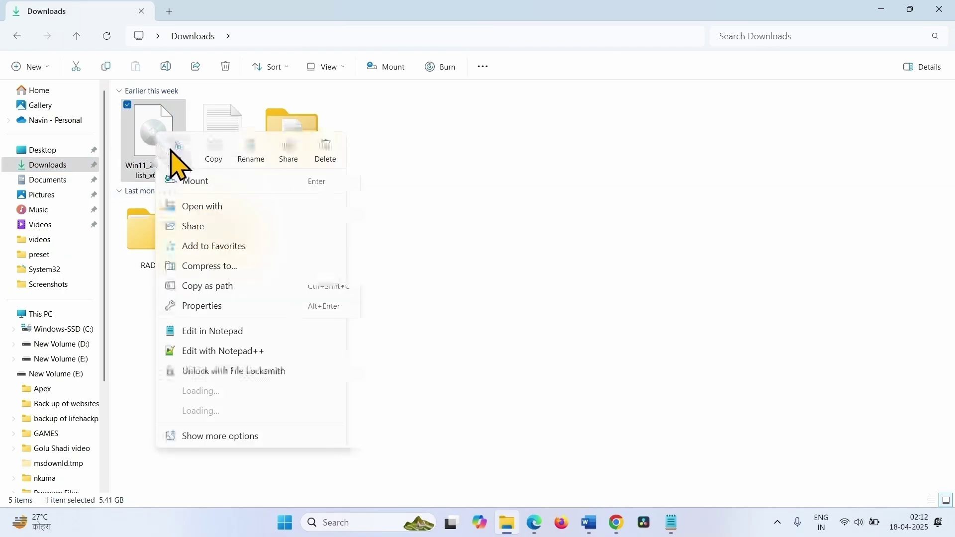
left_click(195, 182)
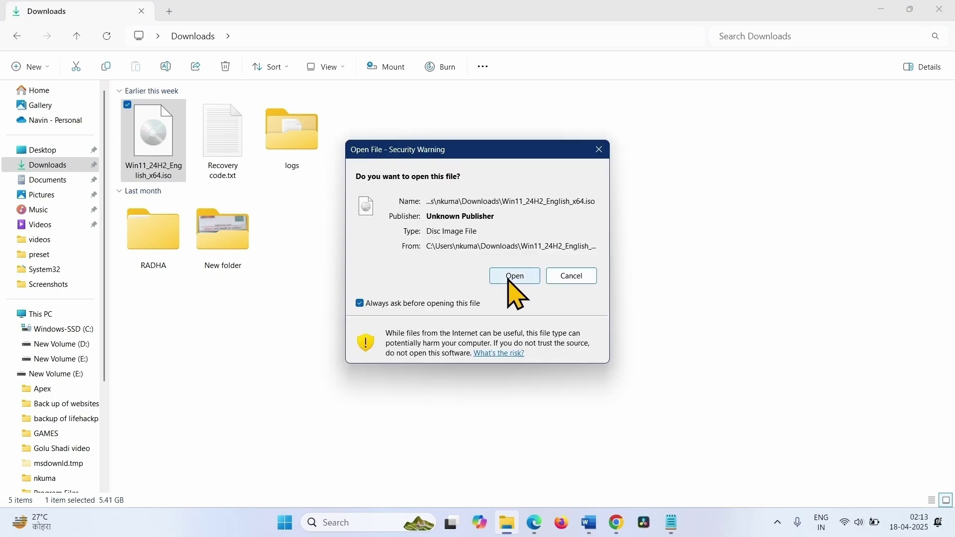
left_click(509, 281)
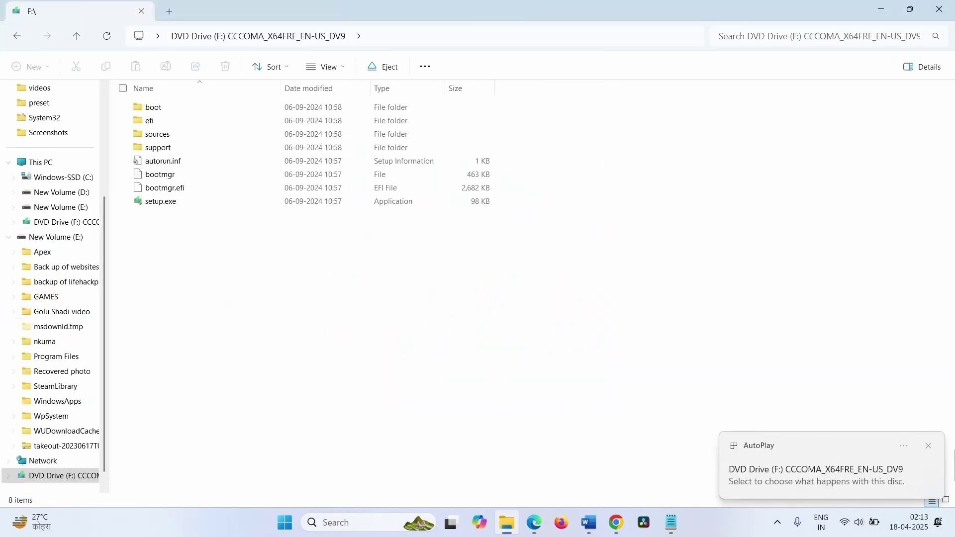
left_click(929, 446)
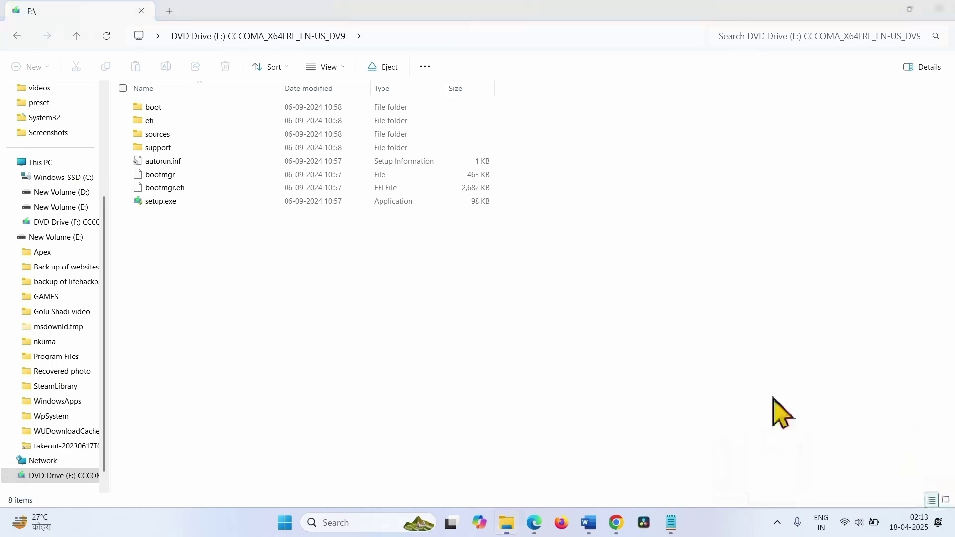
Step: Run setup.exe from the mounted drive, allow its changes, and close the drive window
right_click(151, 207)
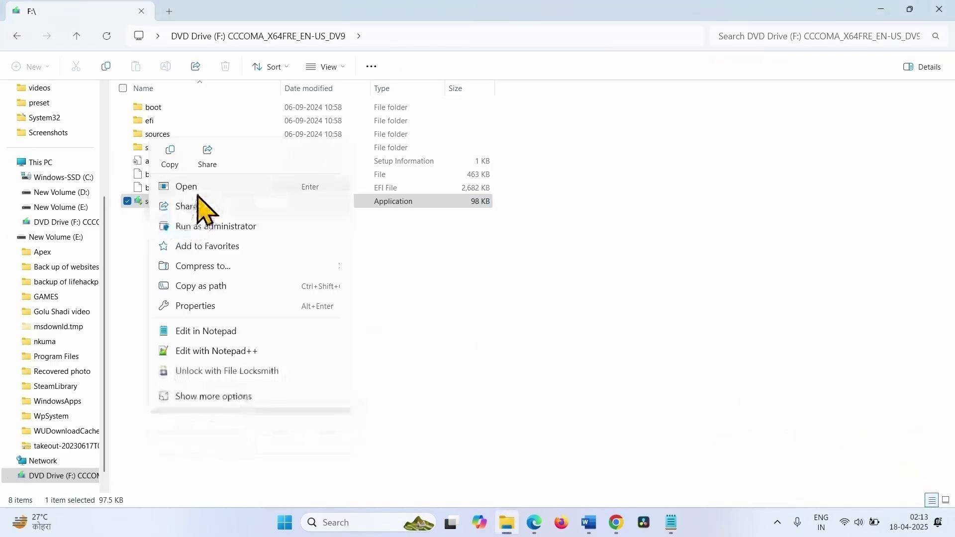
left_click(196, 189)
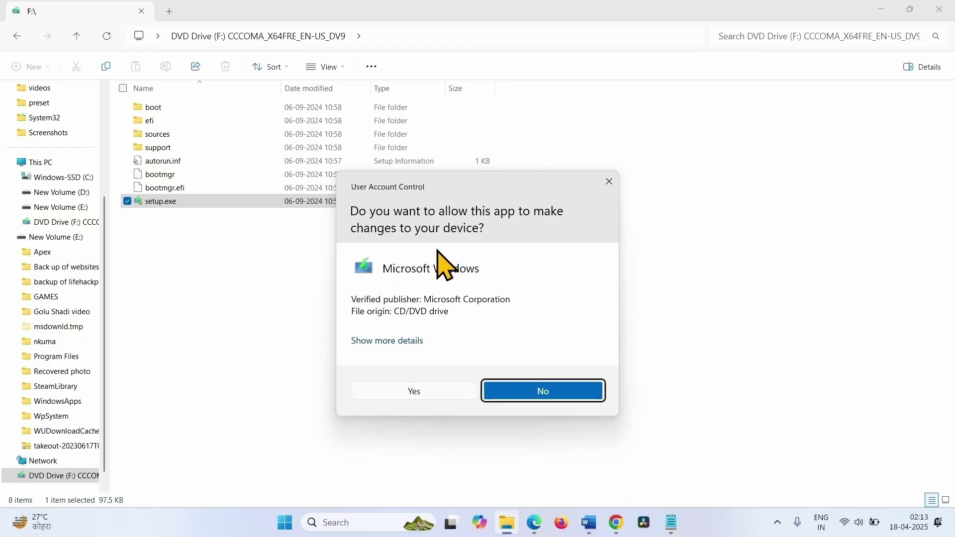
left_click(416, 392)
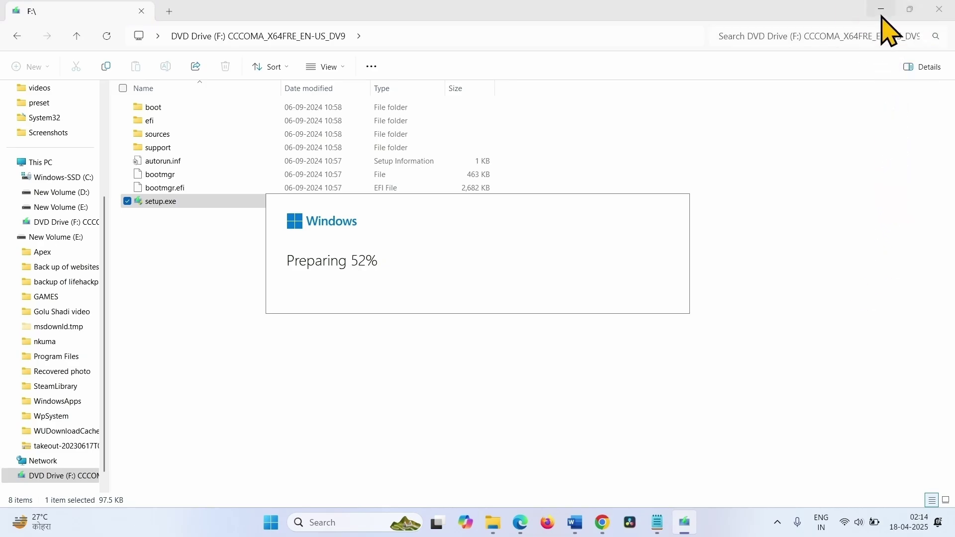
left_click(939, 9)
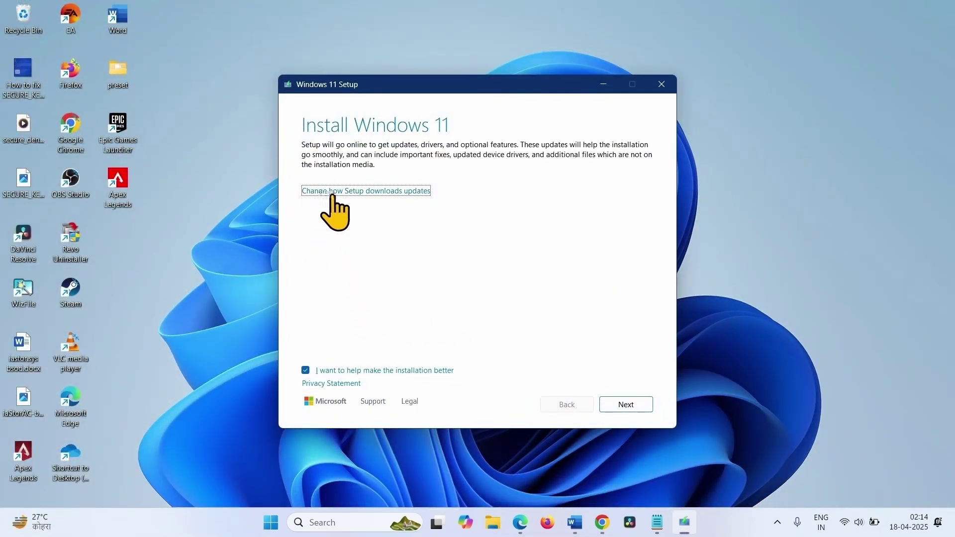
Step: Set Setup updates to 'Not right now', untick the help-improve-installation option, and continue
left_click(403, 192)
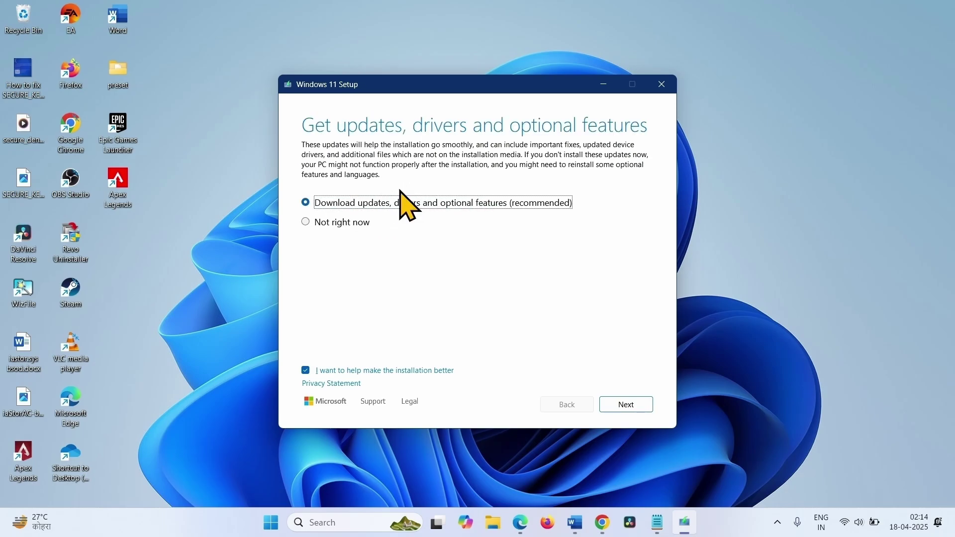
left_click(307, 222)
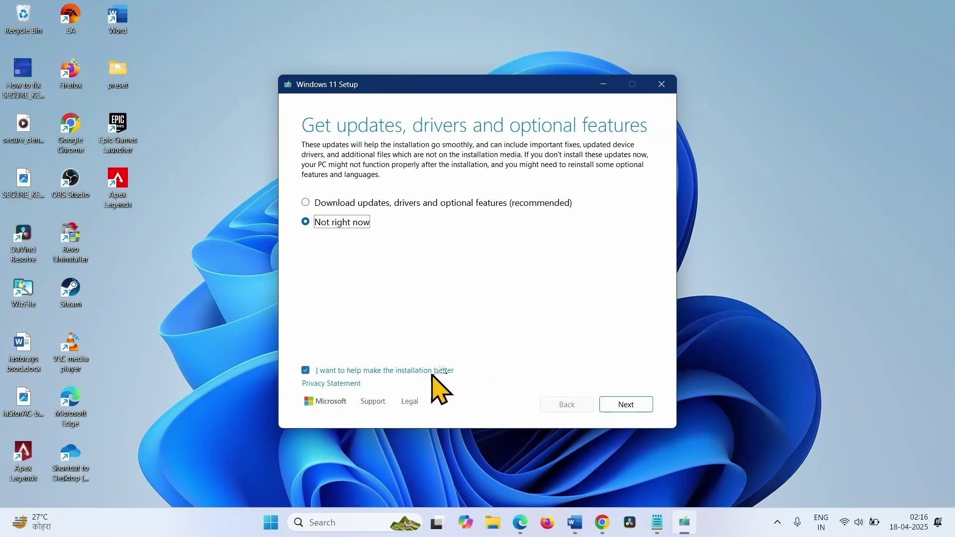
left_click(305, 370)
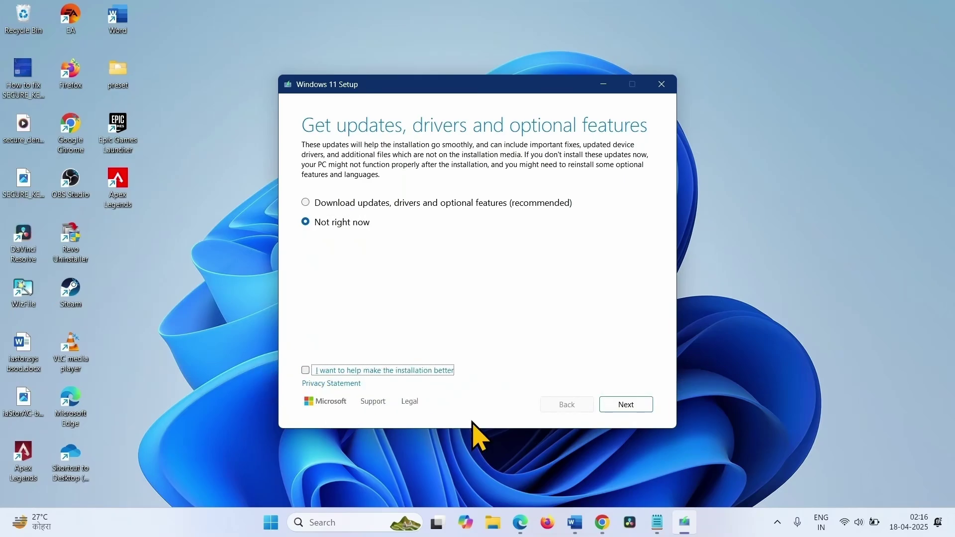
left_click(628, 406)
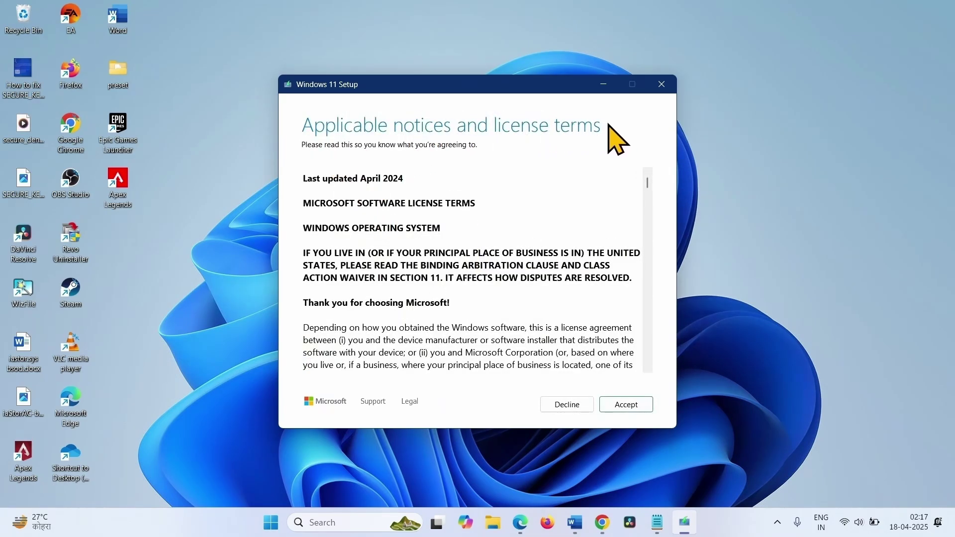
Step: Accept the license terms and start the install keeping personal files and apps
left_click(636, 410)
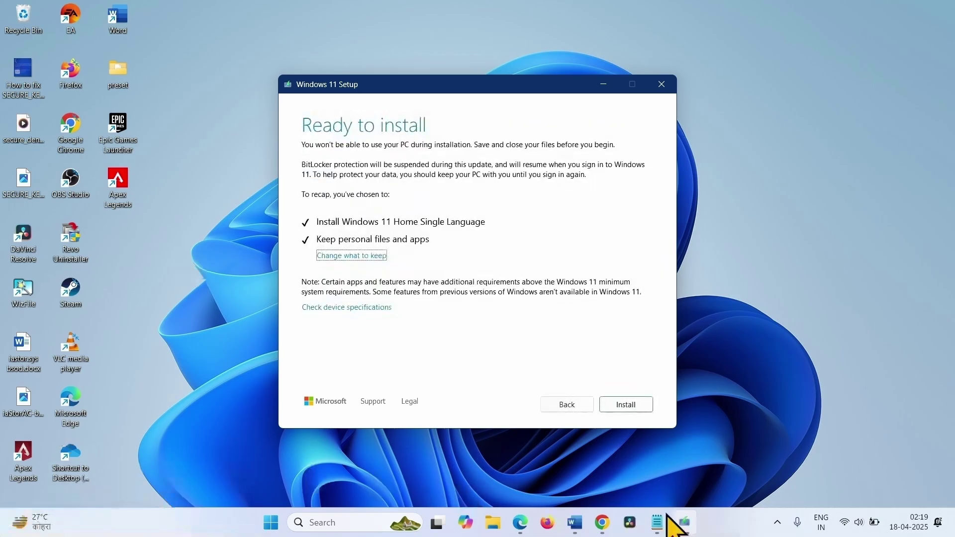
left_click(617, 404)
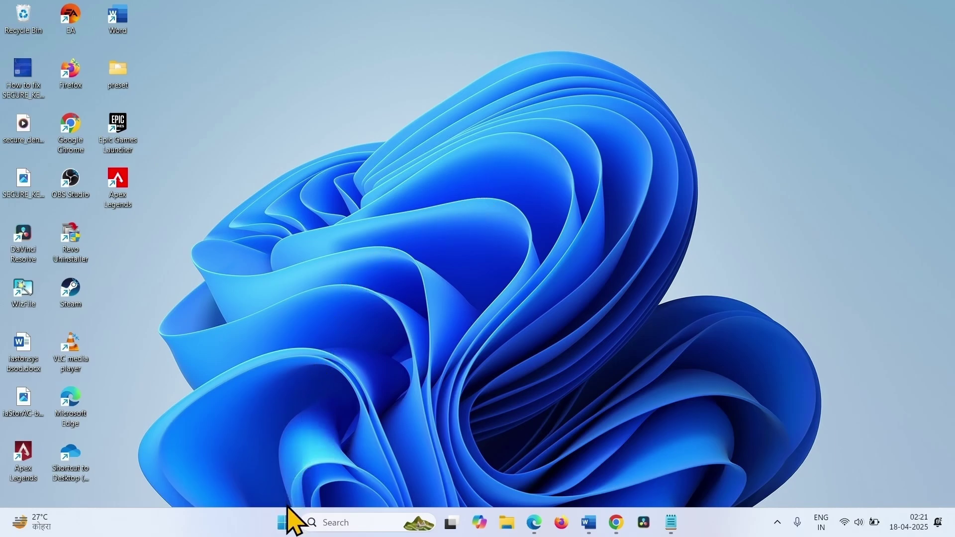
Step: Run Check for updates on Settings' Windows Update page, then close Settings
left_click(285, 531)
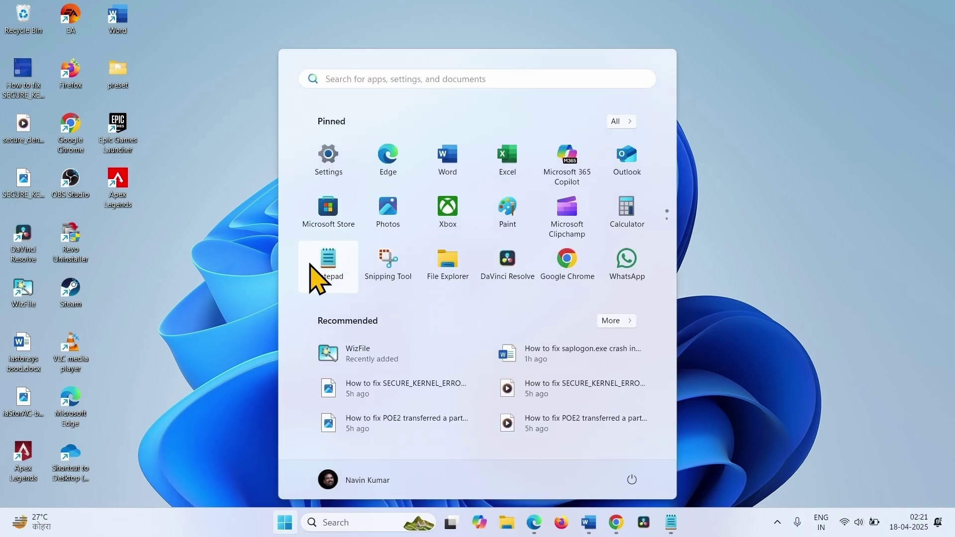
left_click(332, 171)
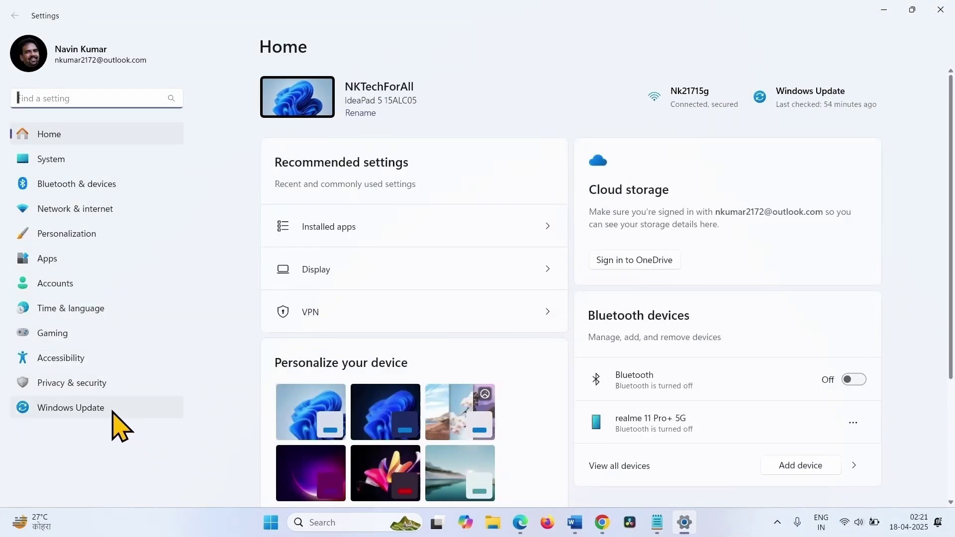
left_click(113, 412)
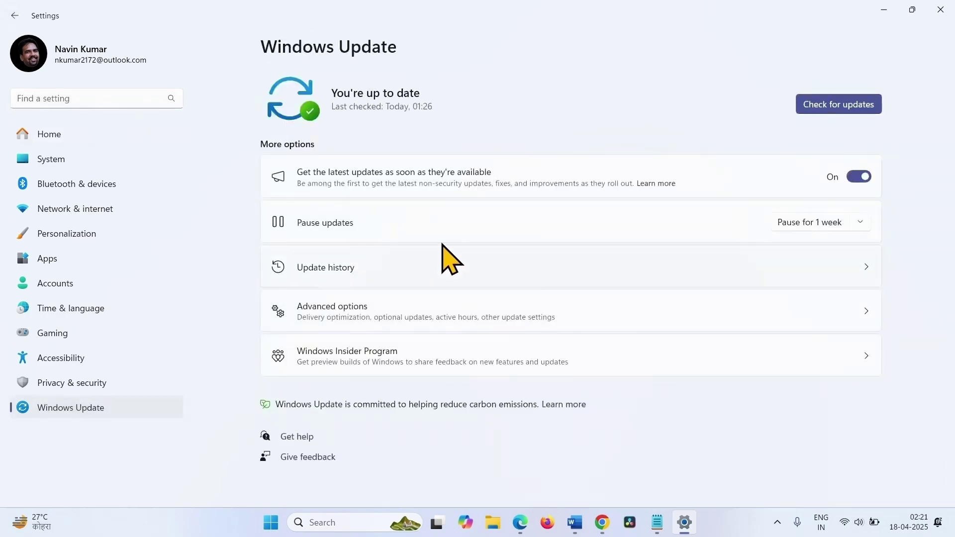
left_click(832, 106)
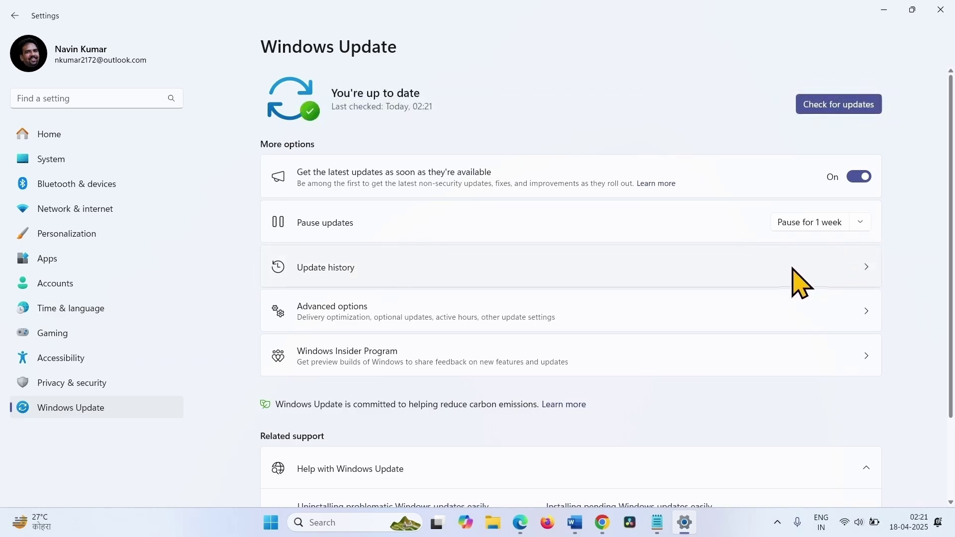
left_click(940, 10)
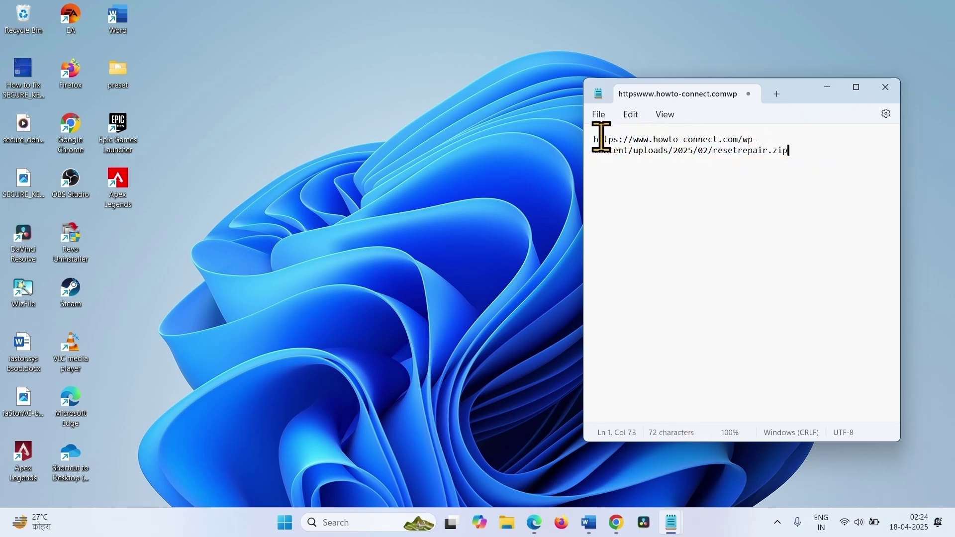
Step: Select the whole resetrepair.zip download URL in Notepad and copy it
left_click_drag(595, 140, 723, 211)
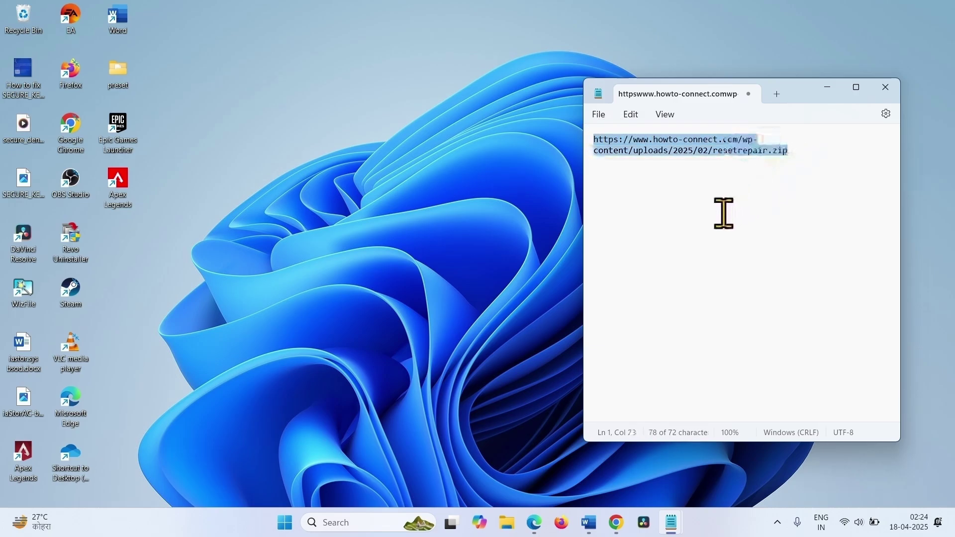
right_click(673, 146)
left_click(713, 205)
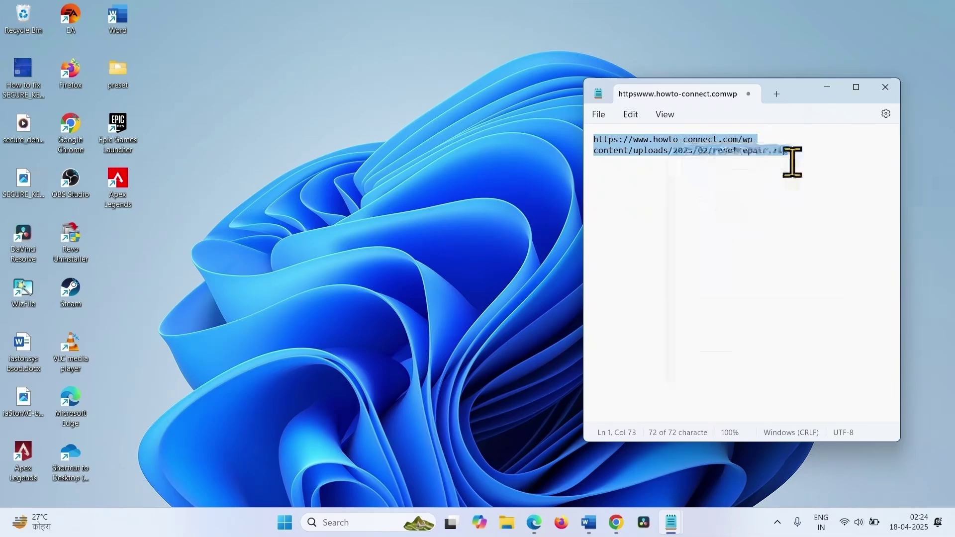
Step: Switch to Chrome and use Paste and go in a new tab to download resetrepair.zip
left_click(827, 89)
key("alt+Tab")
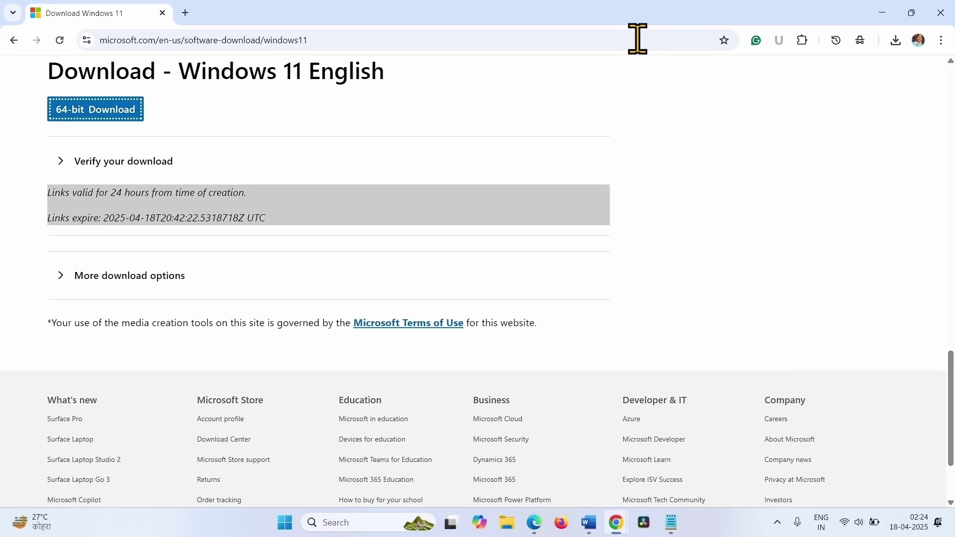
left_click(185, 13)
right_click(190, 40)
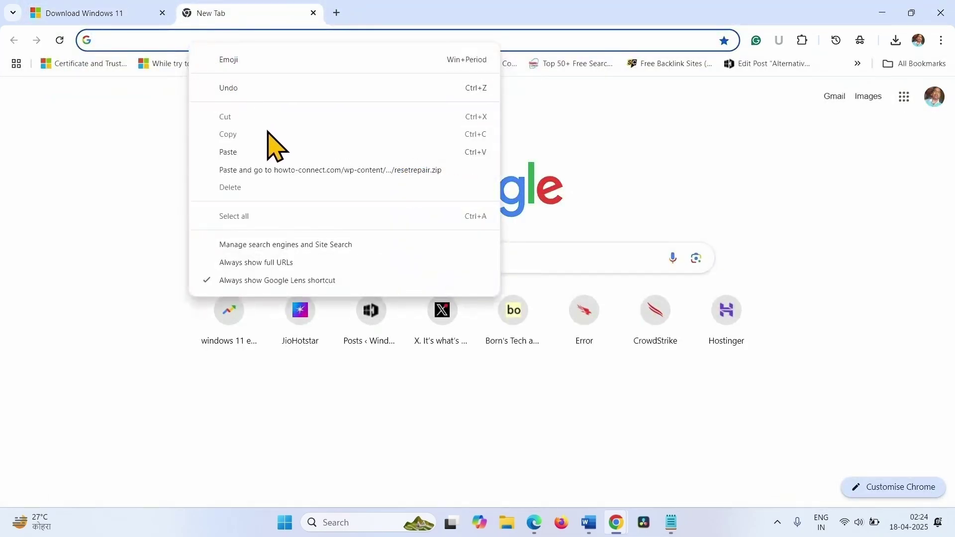
left_click(288, 172)
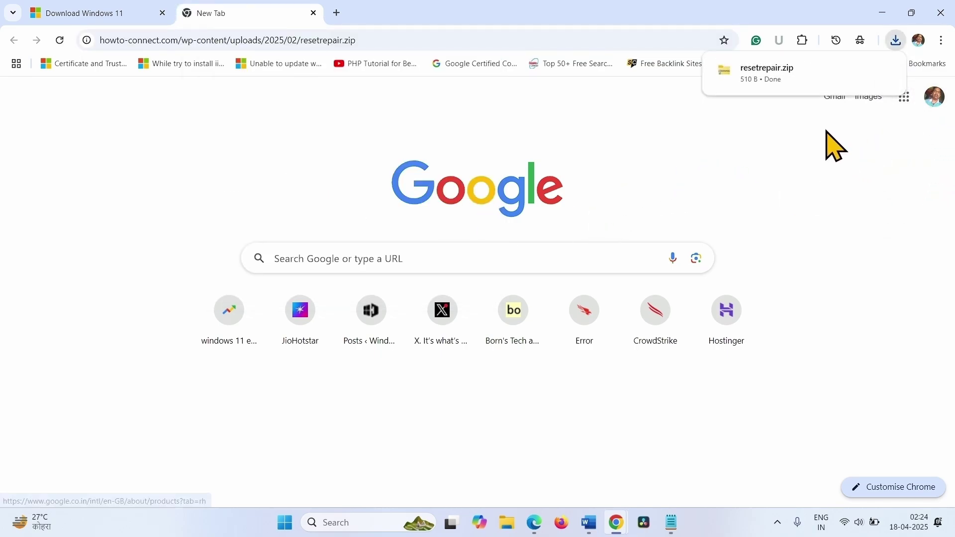
mouse_move(859, 76)
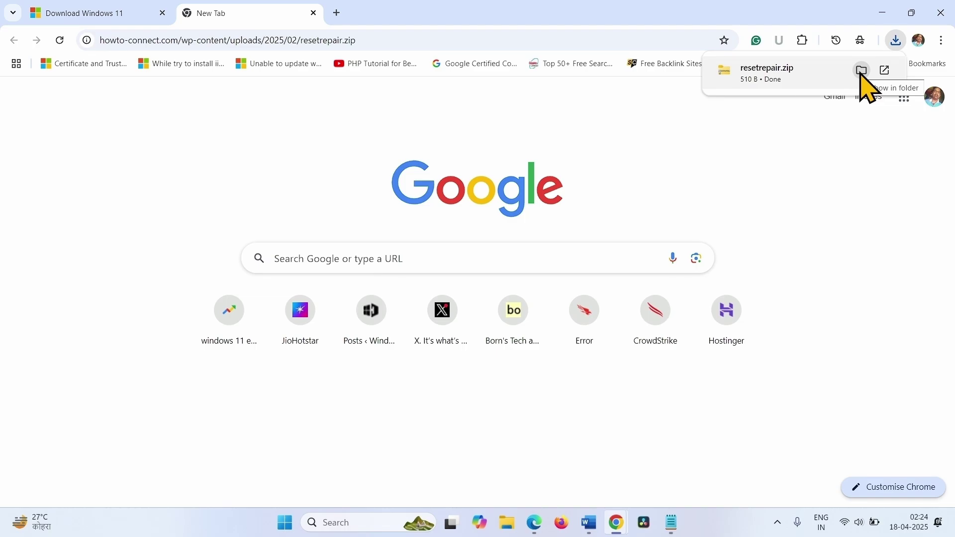
Step: Extract resetrepair.zip from Downloads into the suggested resetrepair folder
left_click(862, 72)
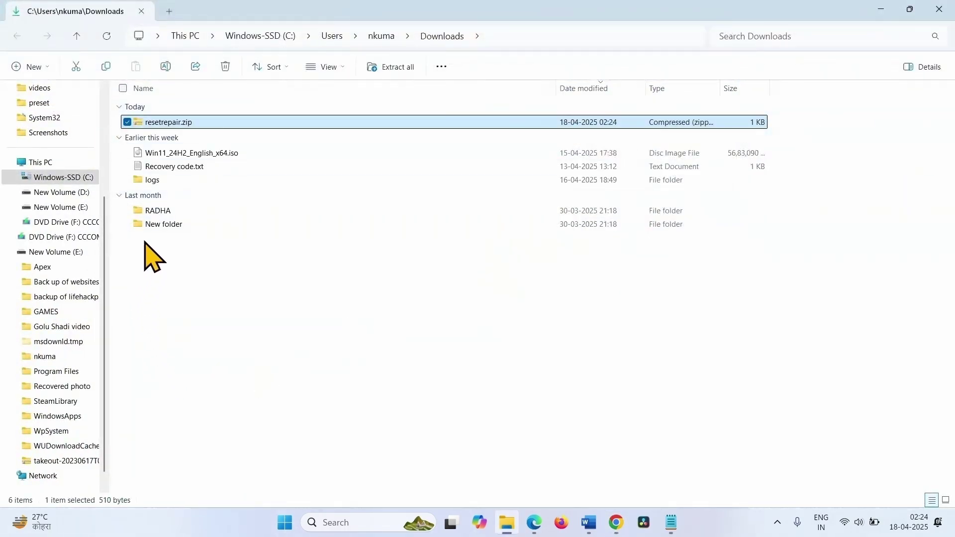
left_click(387, 70)
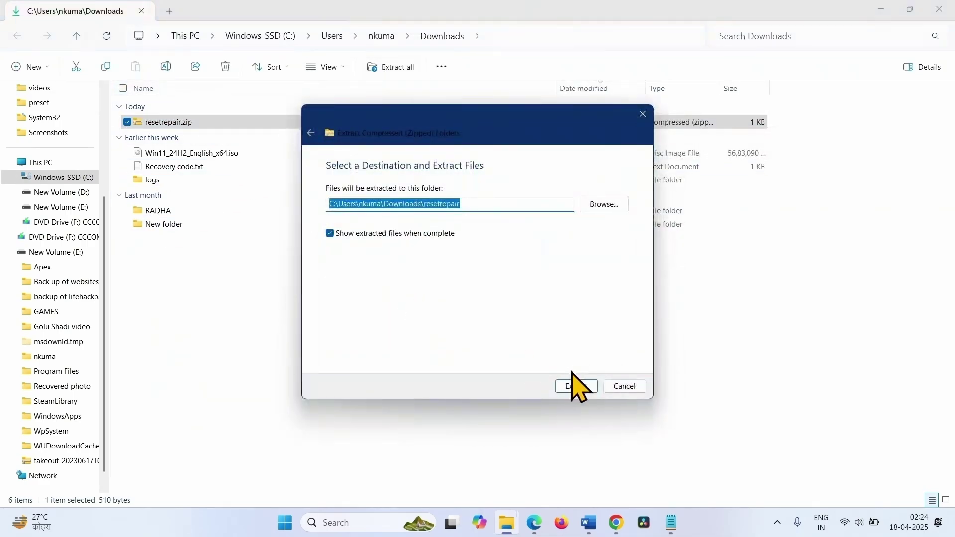
left_click(576, 387)
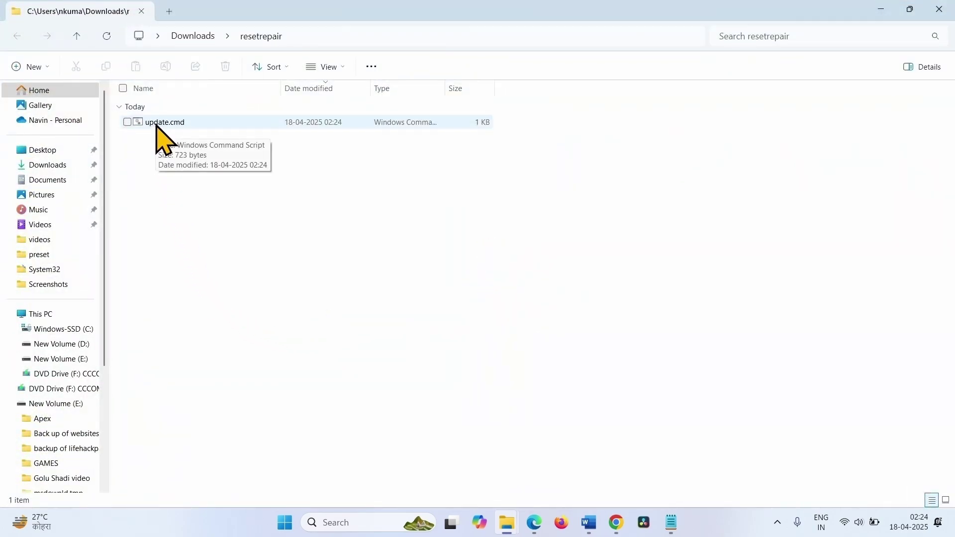
Step: Run the extracted update.cmd script as administrator, approving the UAC prompt
right_click(159, 125)
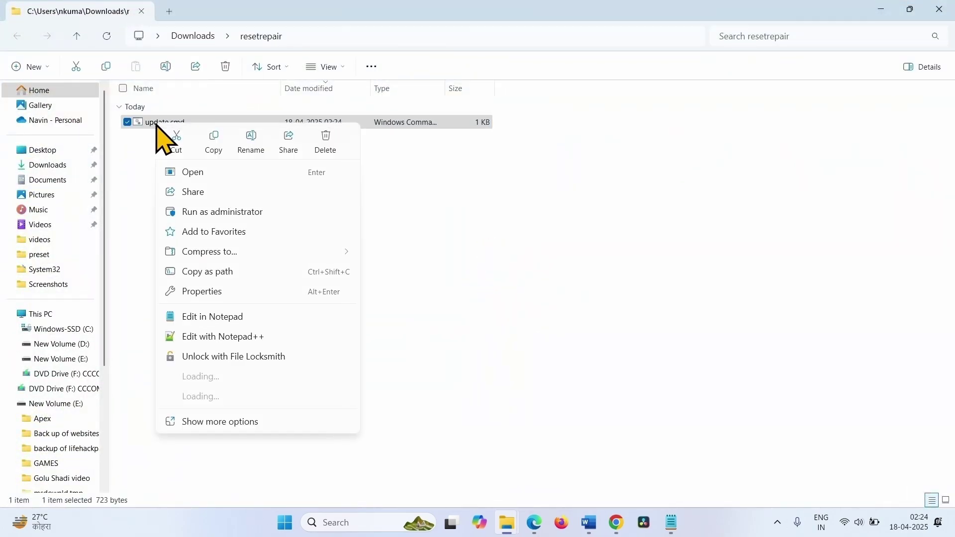
left_click(233, 214)
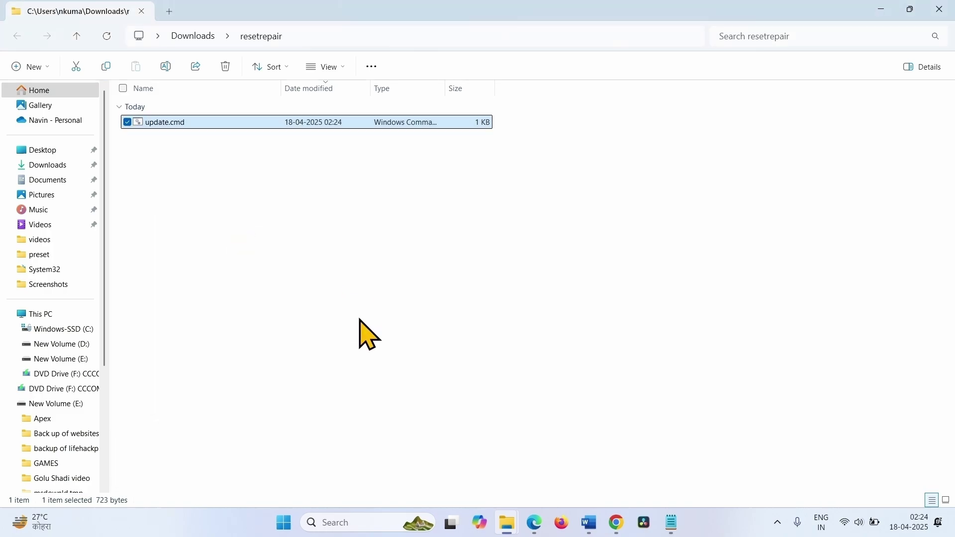
left_click(409, 387)
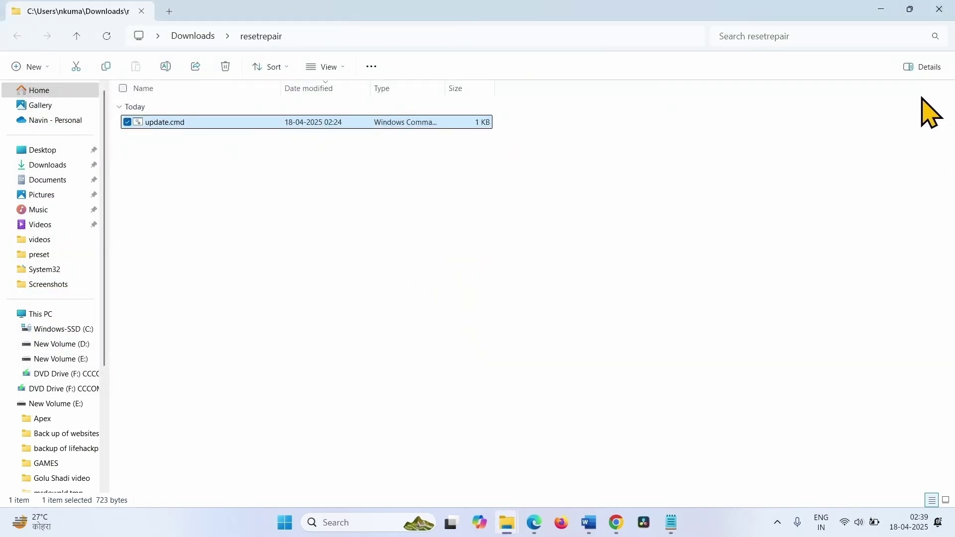
Step: Close the resetrepair and Downloads Explorer windows and clear the browser off the desktop
left_click(938, 12)
left_click(938, 13)
key("super+d")
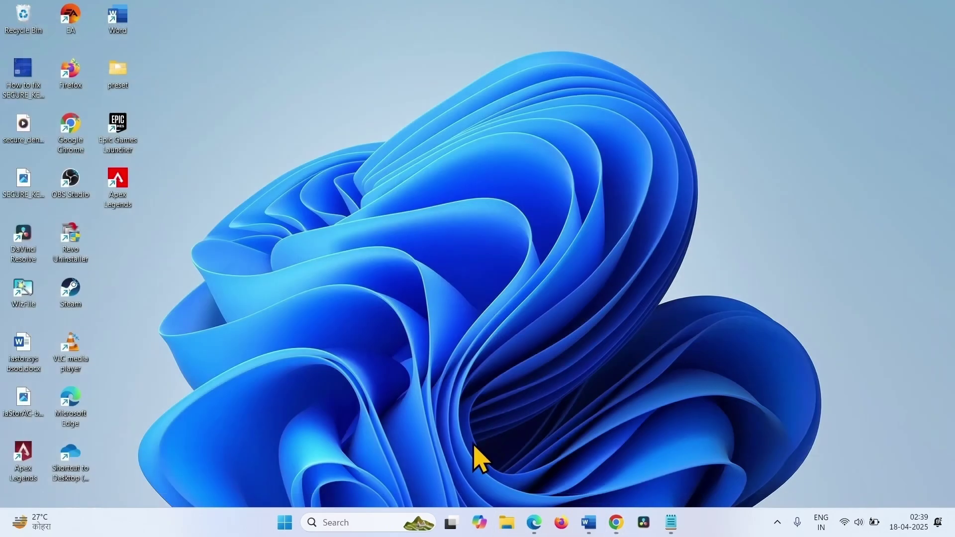
left_click(283, 521)
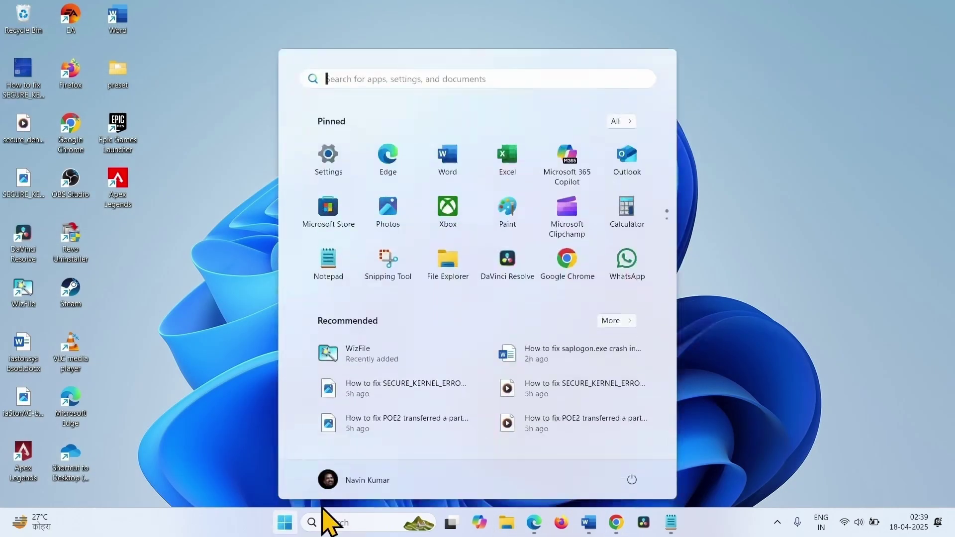
left_click(632, 479)
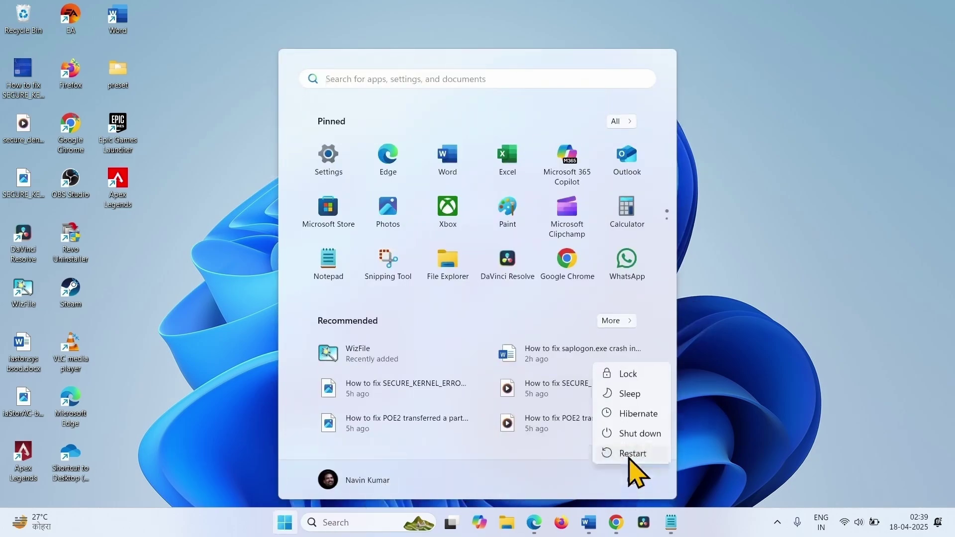
key("Escape")
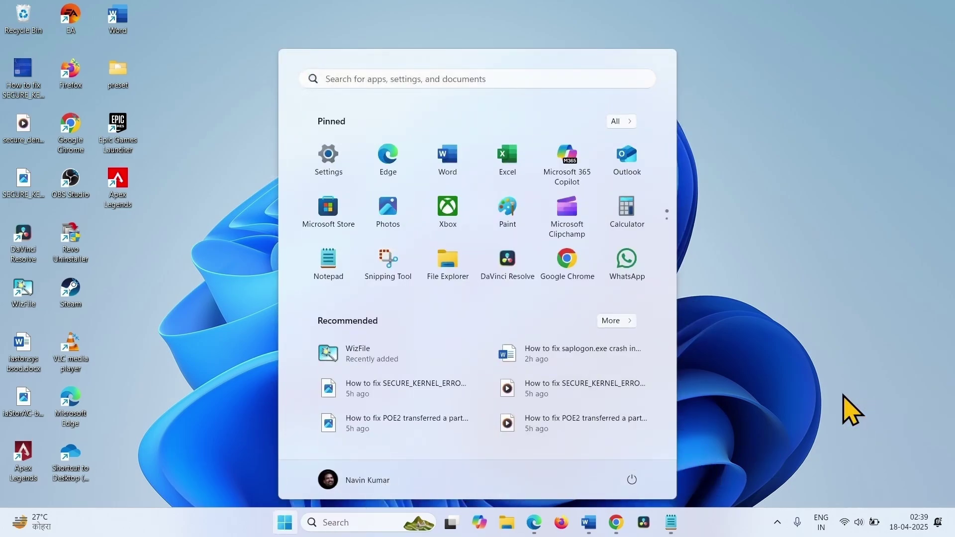
left_click(286, 520)
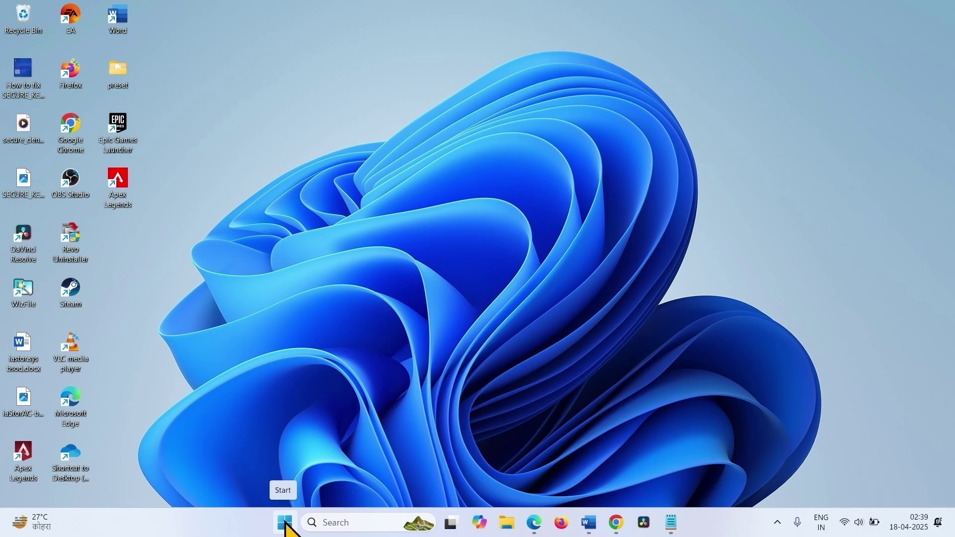
Step: Go to Windows Update in Settings and run Check for updates
left_click(287, 523)
left_click(324, 164)
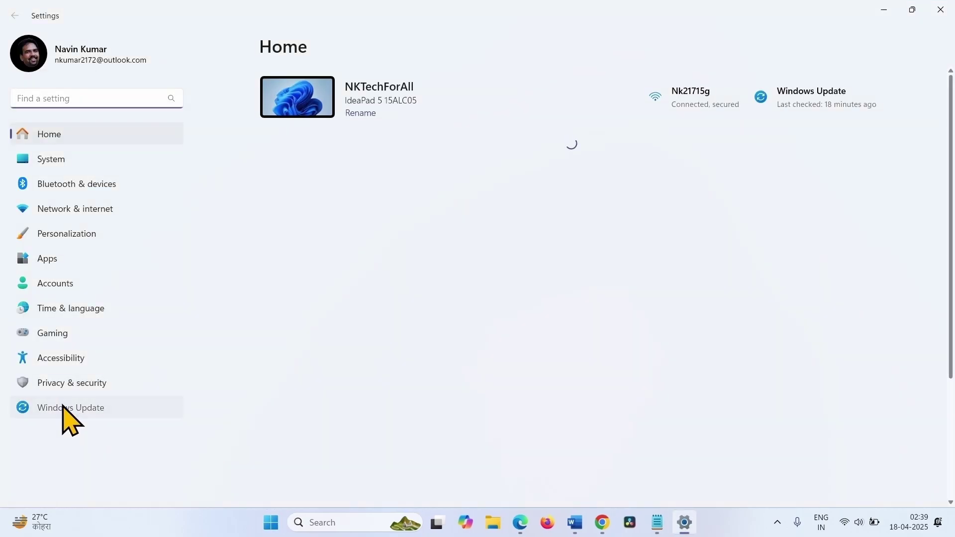
left_click(62, 409)
left_click(841, 111)
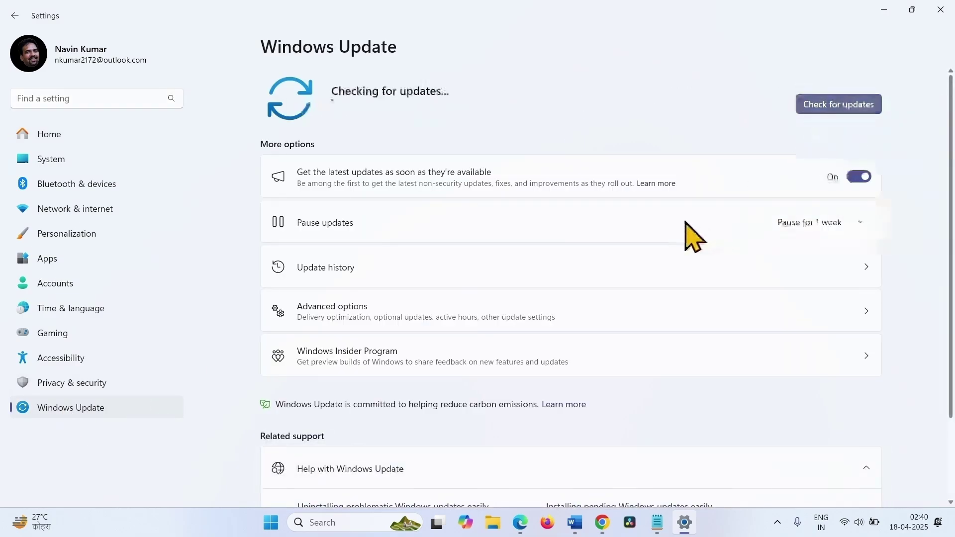